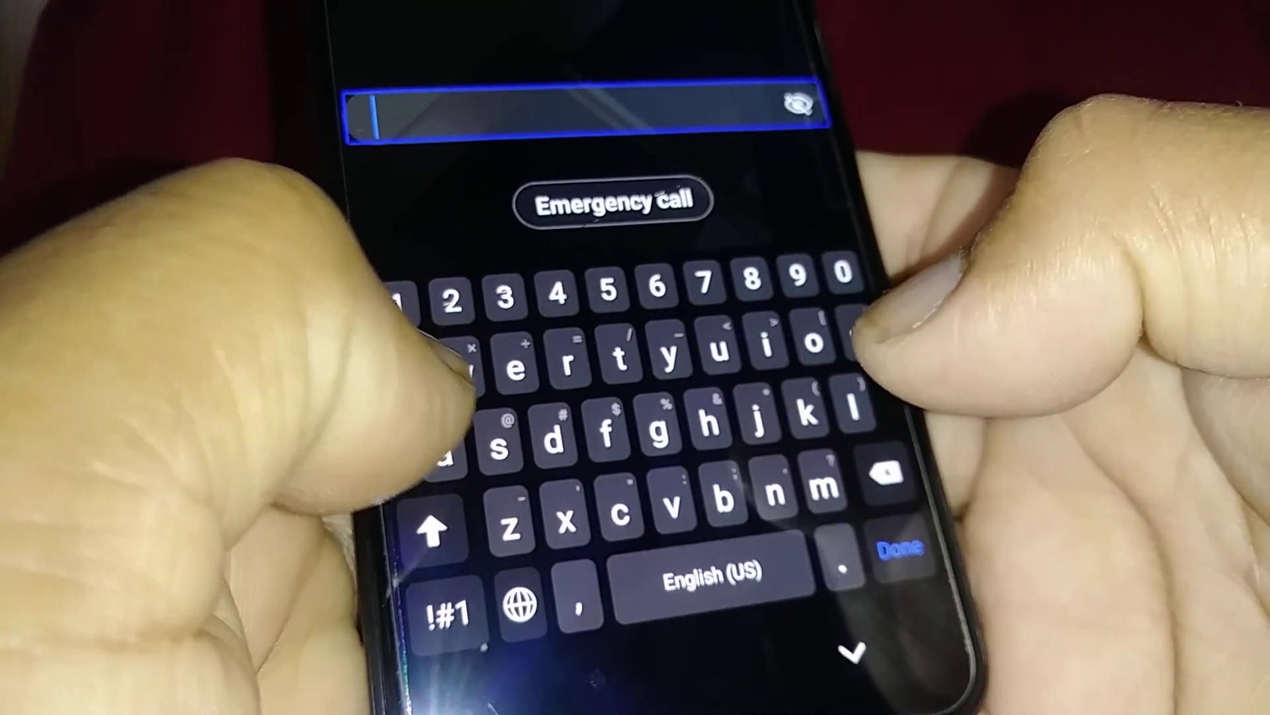
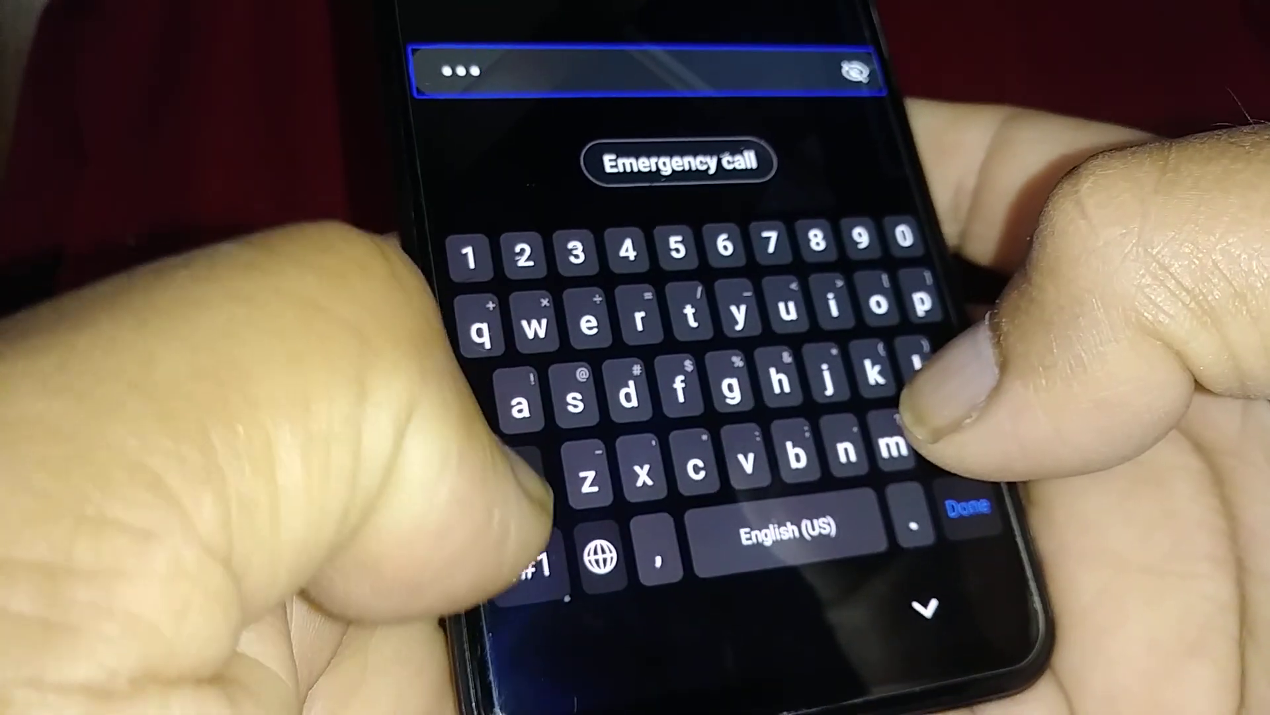
# Switch the password keyboard to its numbers and symbols layout (!#1)
pyautogui.click(521, 574)
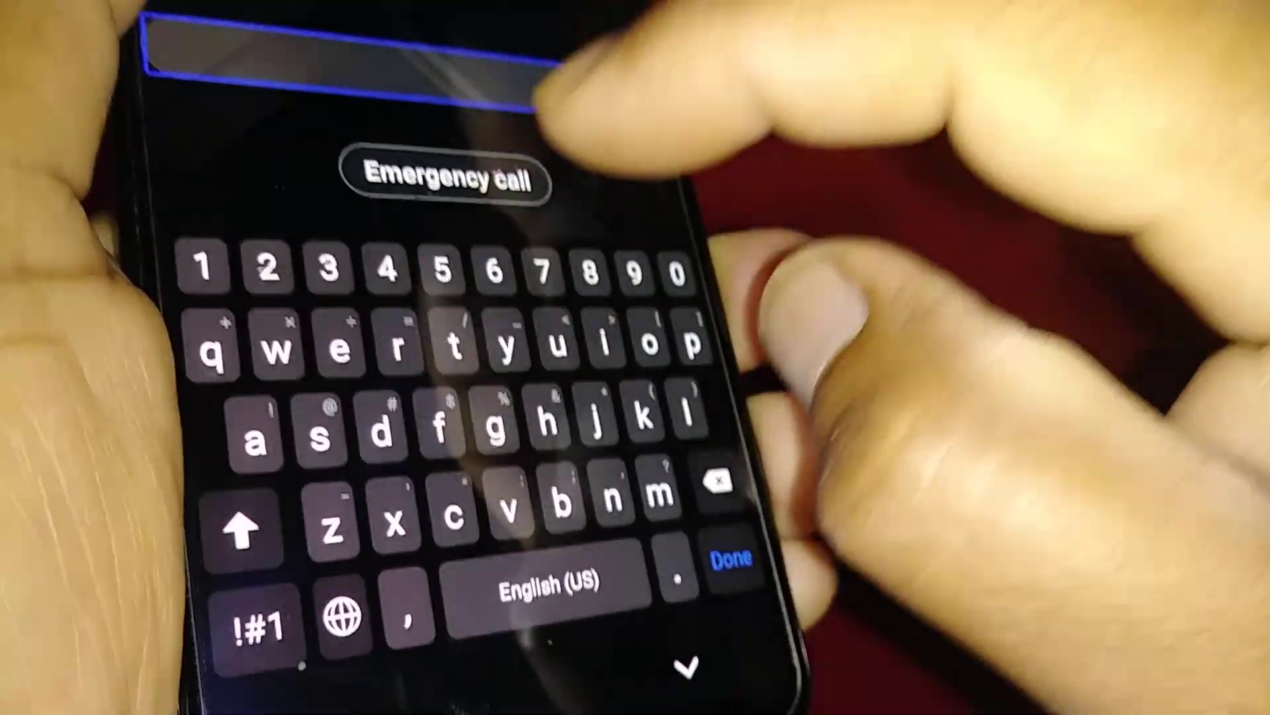
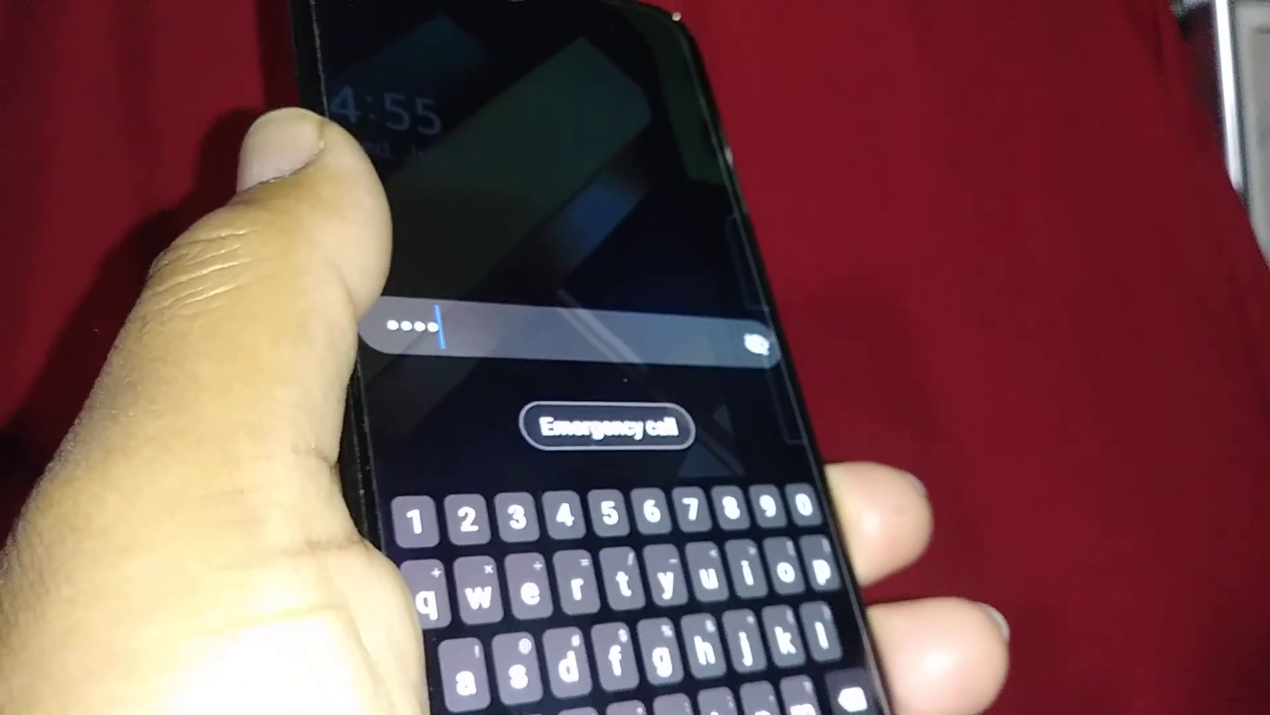
# Submit the typed password to unlock the phone to the home screen
pyautogui.press('Return')
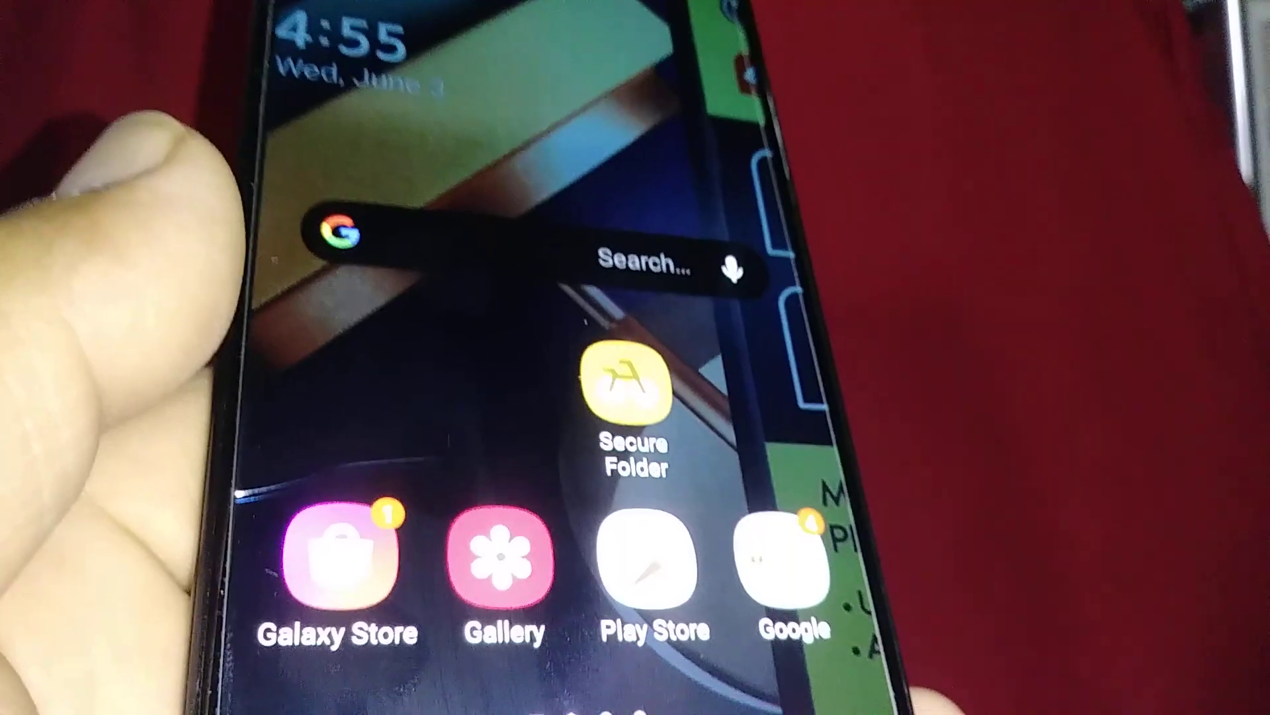